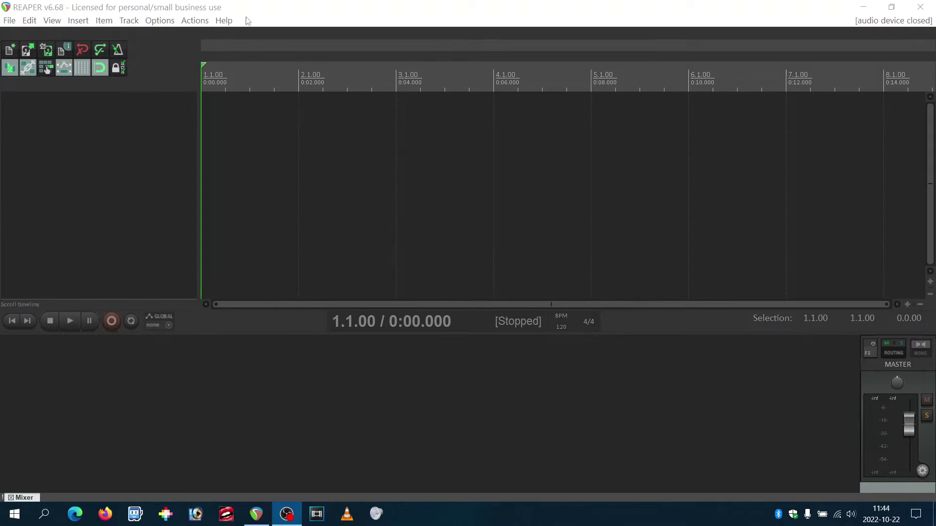
- Open REAPER Preferences at MIDI Devices and inspect the Oxygen 49 MKV input's settings
left_click(160, 21)
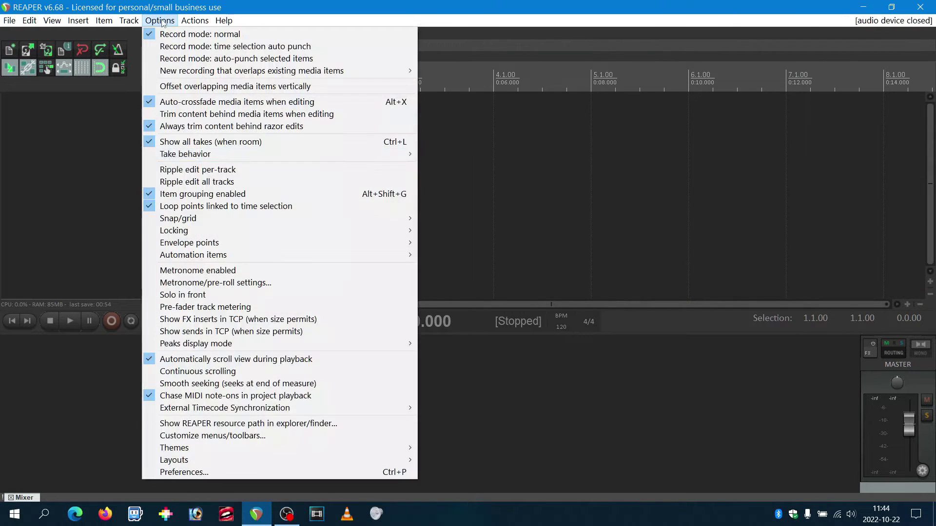
left_click(190, 472)
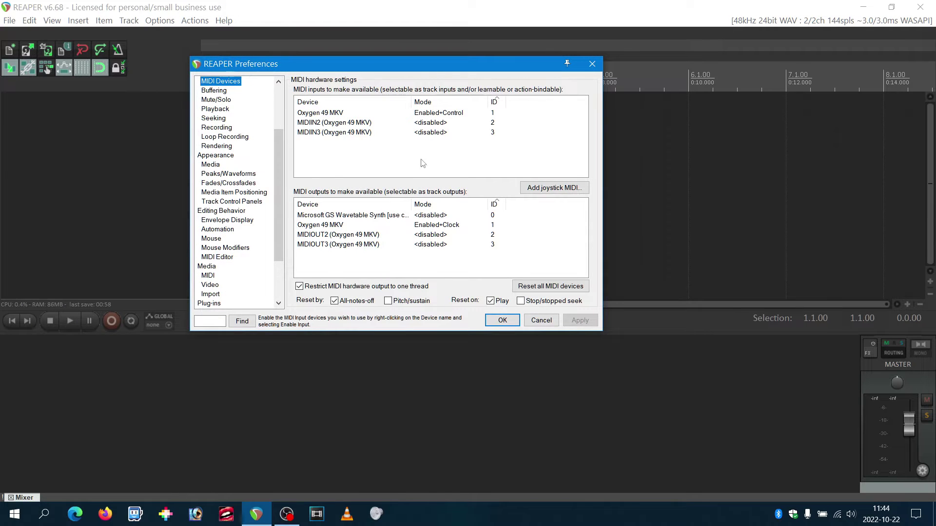
left_click(332, 114)
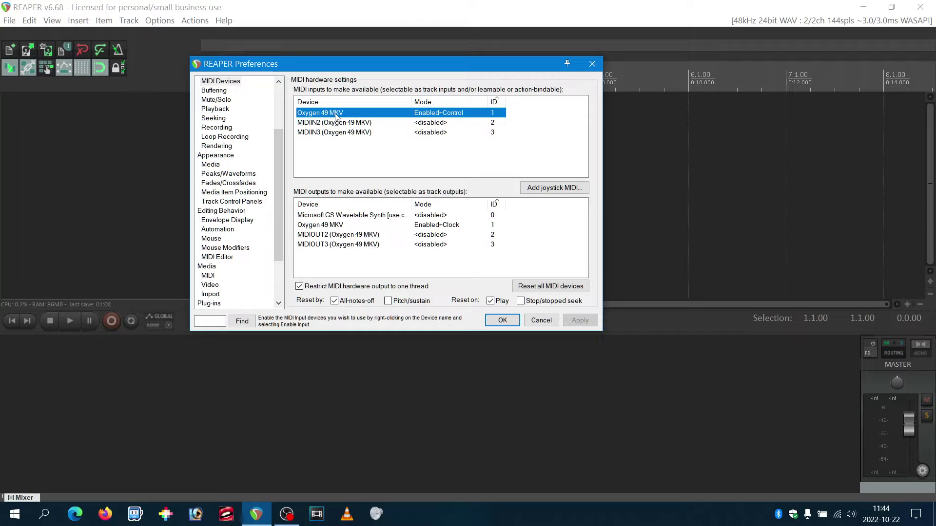
right_click(425, 117)
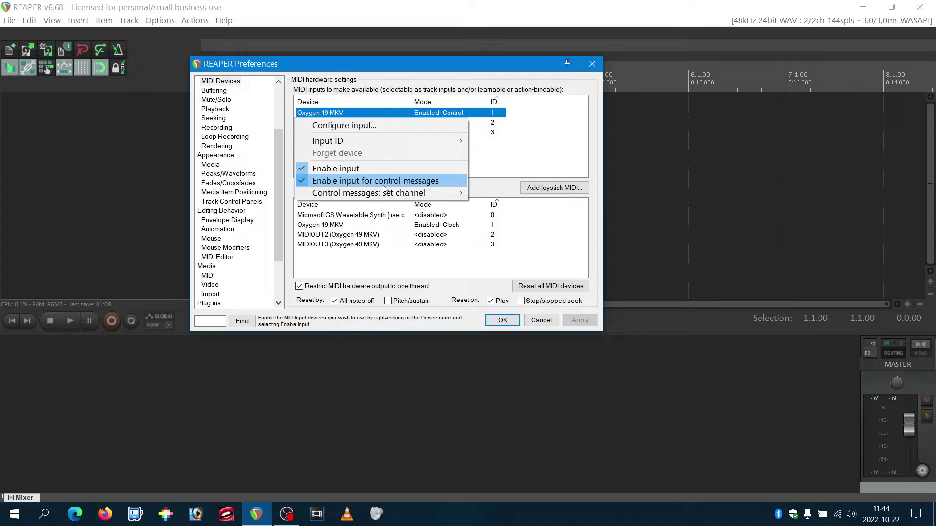
left_click(454, 73)
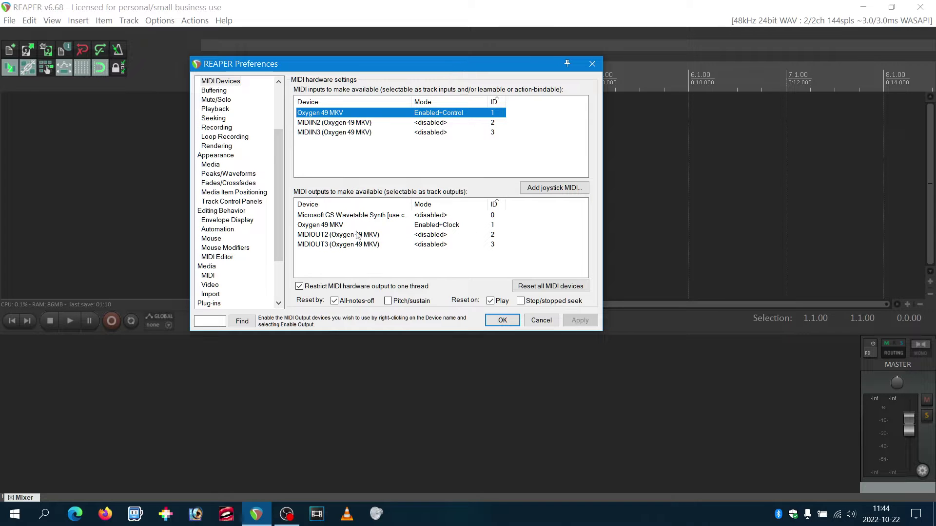
- Inspect the Oxygen 49 MKV MIDI output's settings, leaving them unchanged
left_click(330, 226)
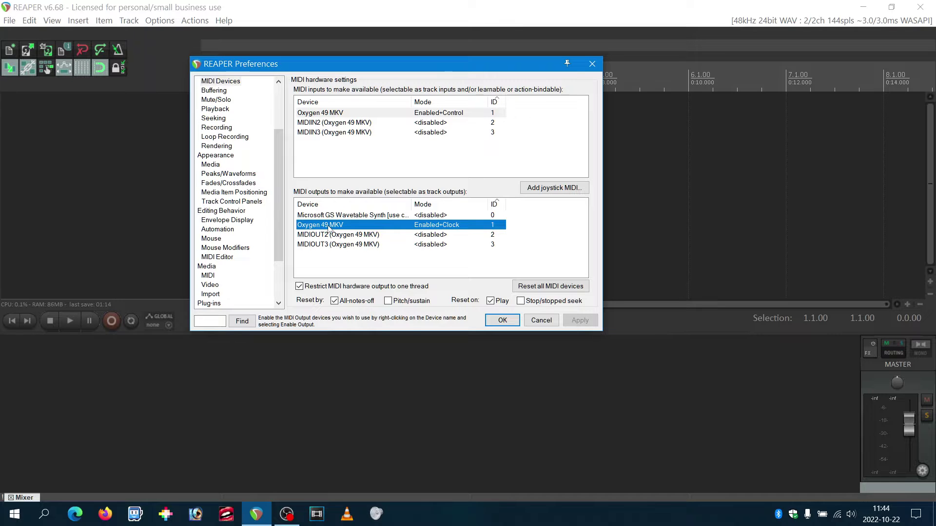
right_click(329, 226)
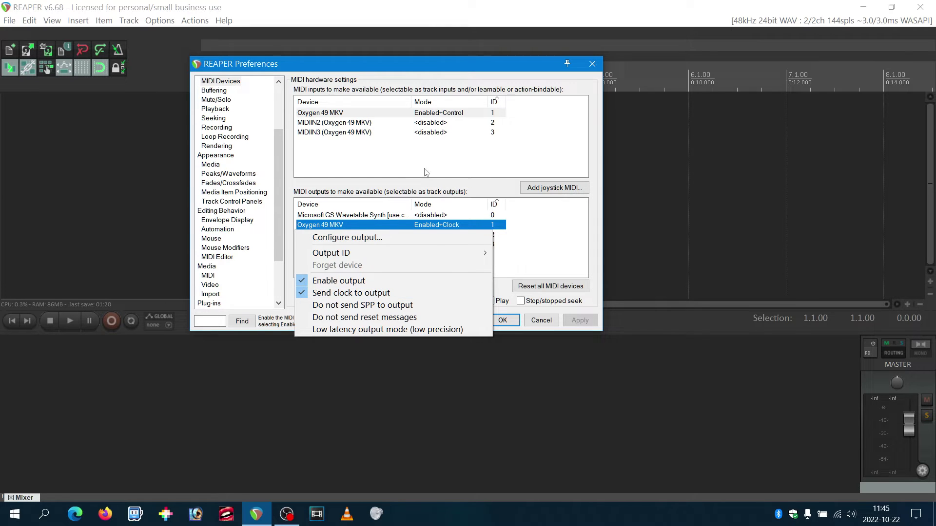
left_click(595, 213)
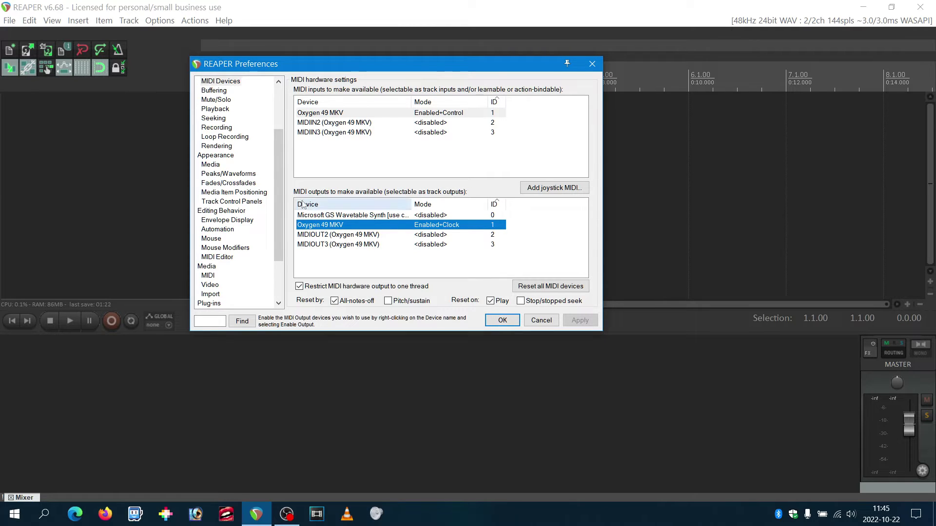
left_click_drag(280, 228, 281, 265)
- On the Control/OSC/web page, open the existing Mackie Control surface and review its modes
left_click(228, 295)
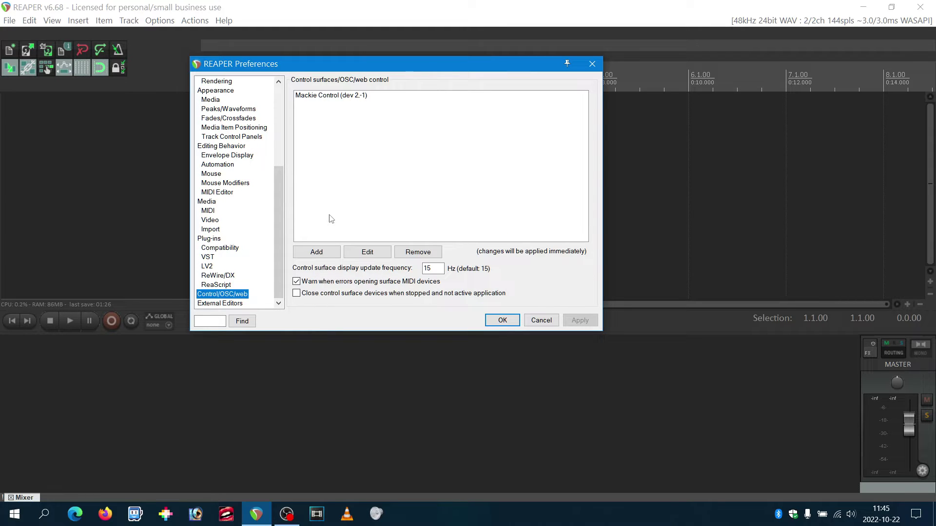
left_click(317, 252)
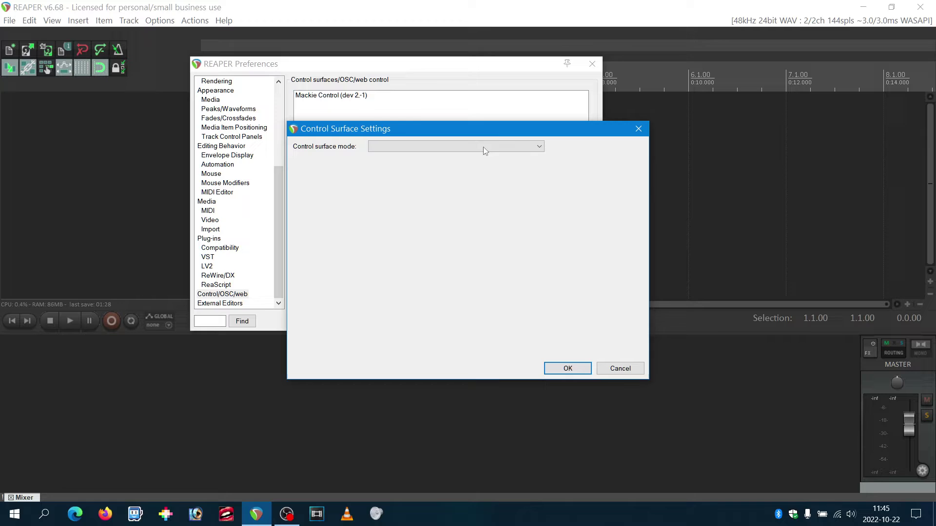
left_click(639, 135)
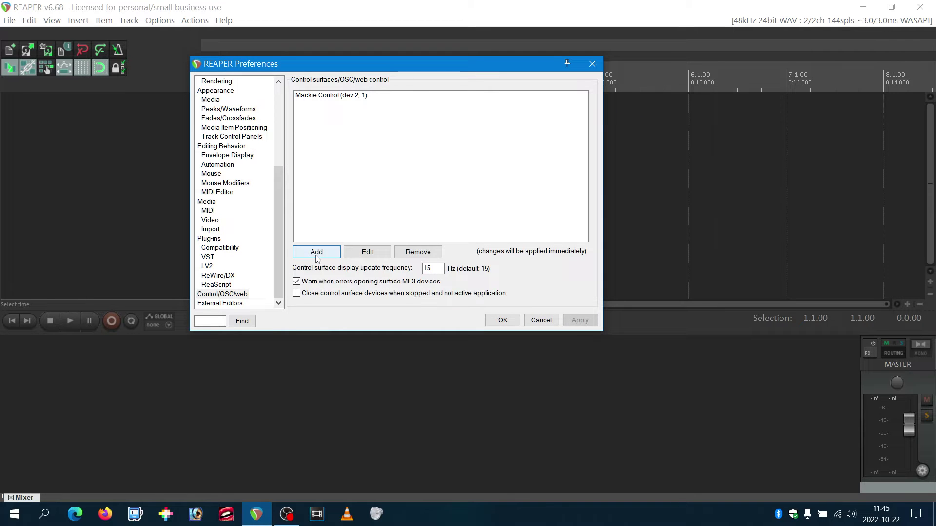
double_click(323, 96)
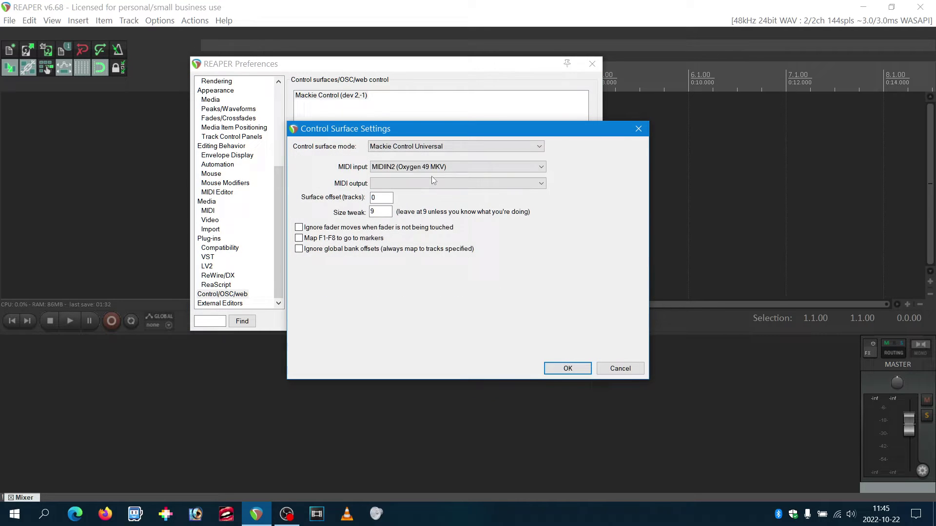
left_click(537, 148)
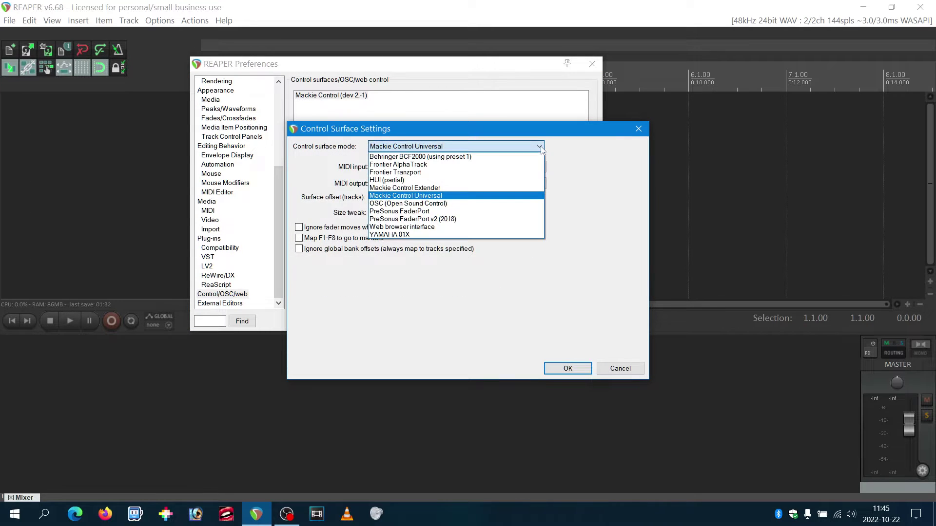
left_click(524, 192)
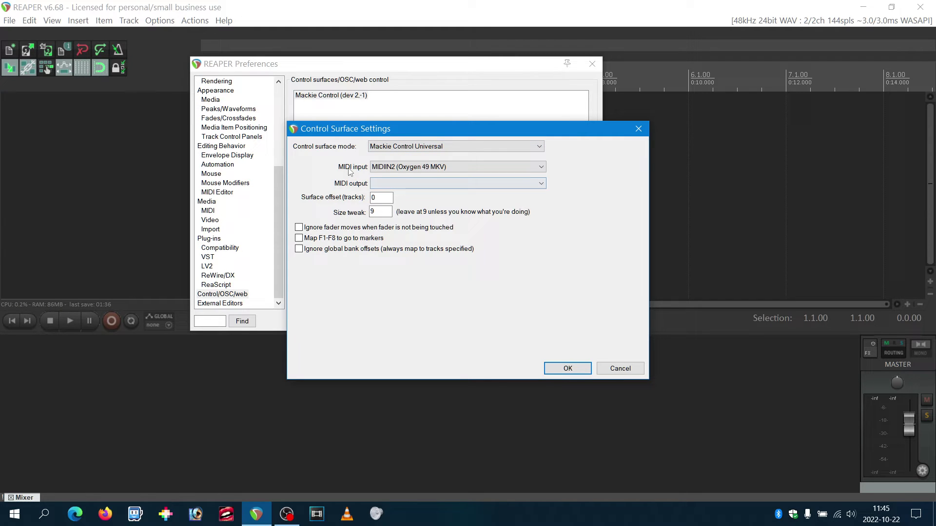
- Keep MIDIIN2 (Oxygen 49 MKV) as input, set MIDI output to None, and save preferences
left_click(434, 167)
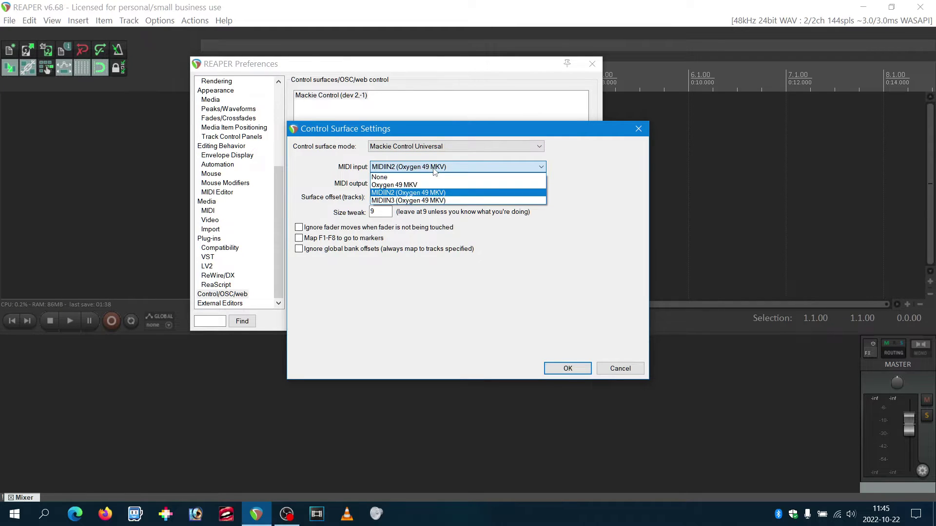
left_click(430, 193)
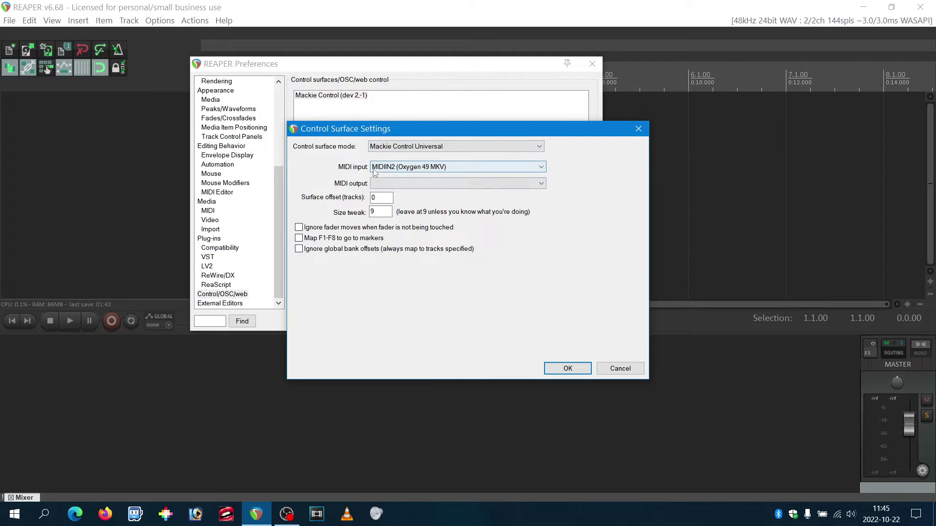
left_click(373, 185)
left_click(378, 194)
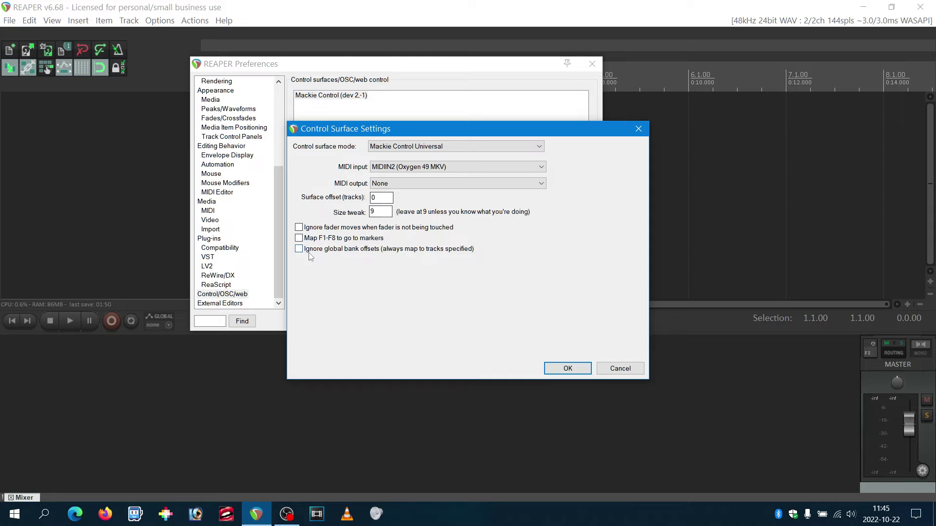
left_click(571, 369)
left_click(510, 323)
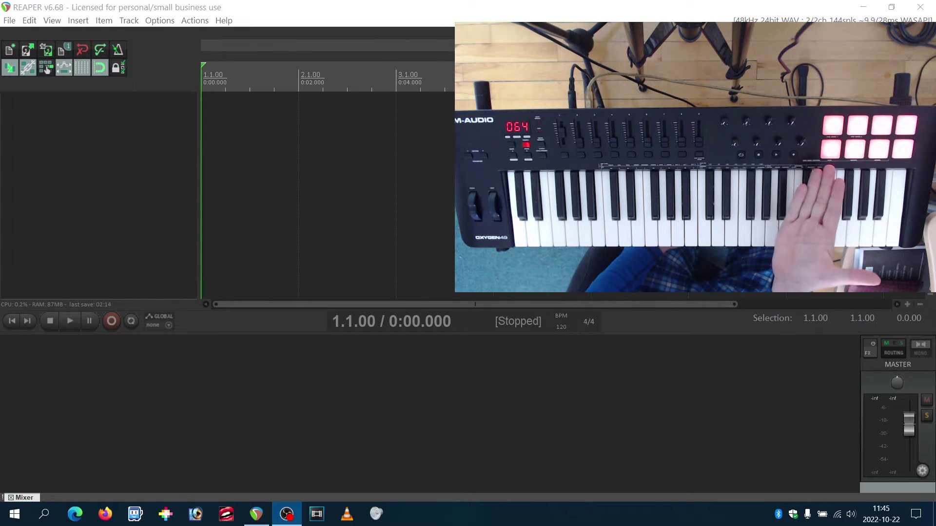
- Insert four new tracks by double-clicking the empty track area
double_click(65, 147)
double_click(69, 172)
double_click(71, 217)
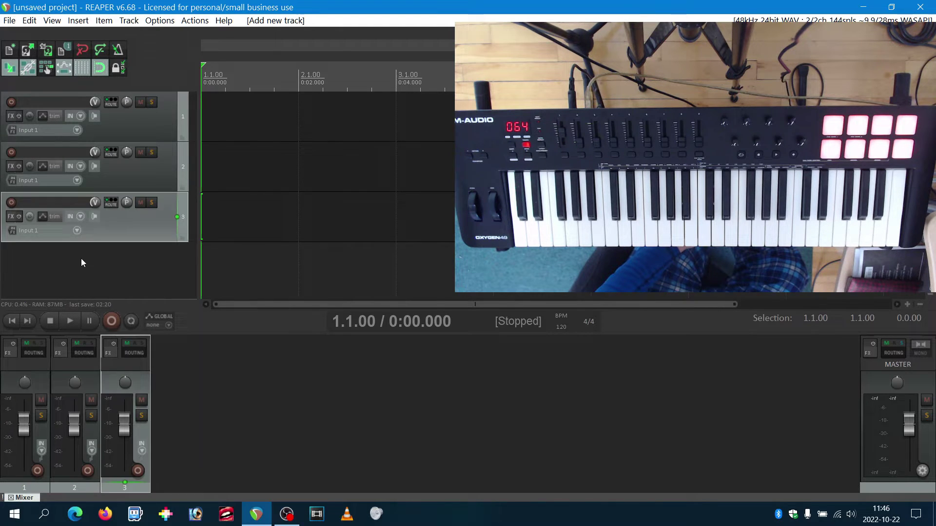
double_click(77, 261)
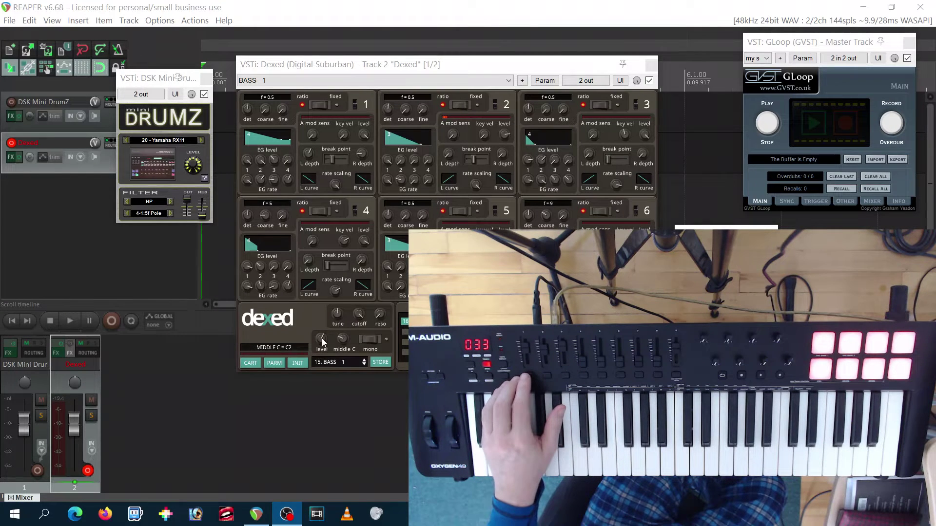
- Map an Oxygen knob to the last-touched Dexed parameter with Param > Learn
left_click(319, 363)
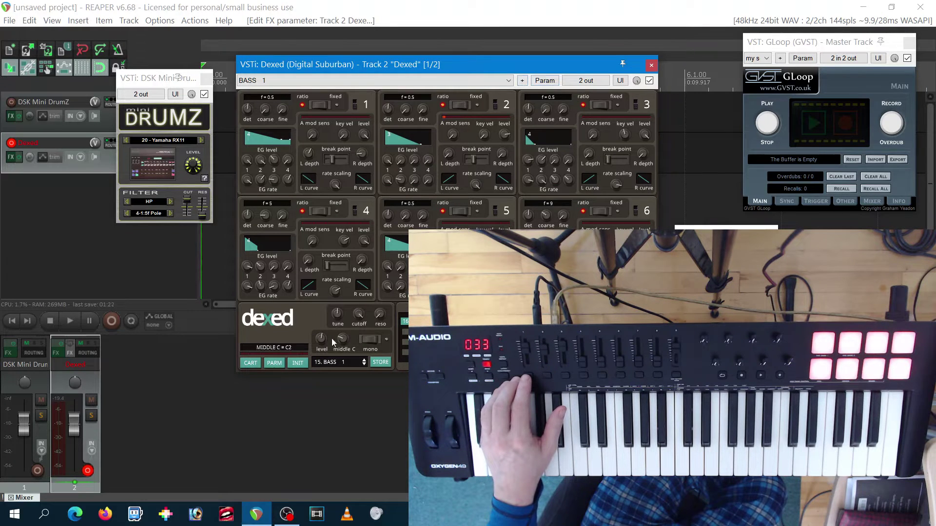
left_click(542, 83)
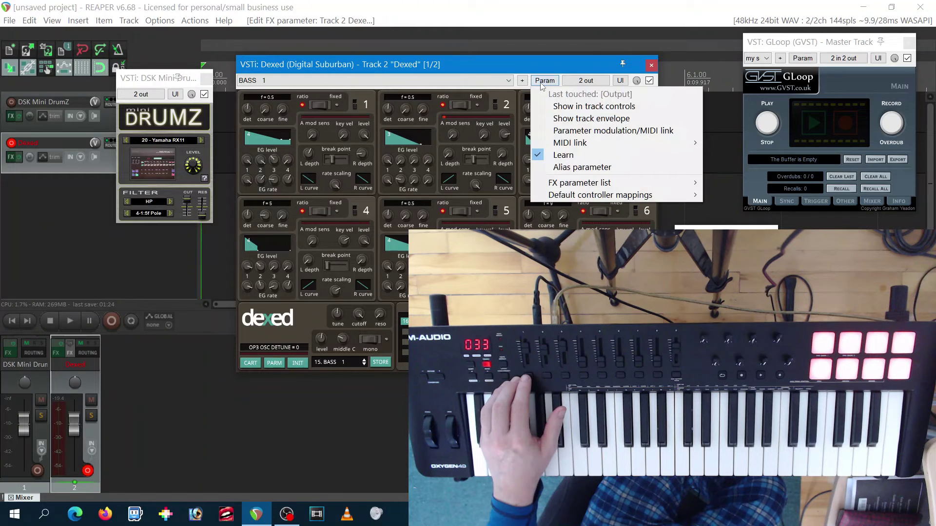
left_click(560, 156)
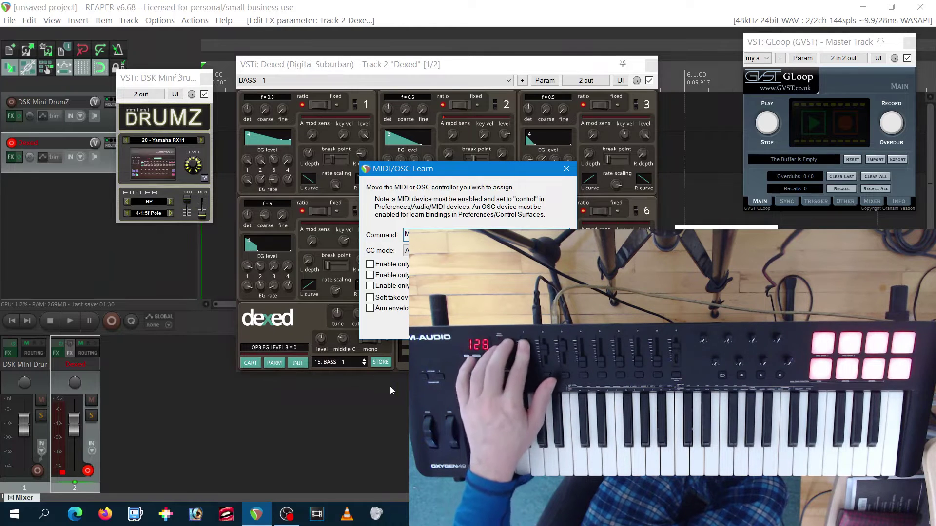
key("Return")
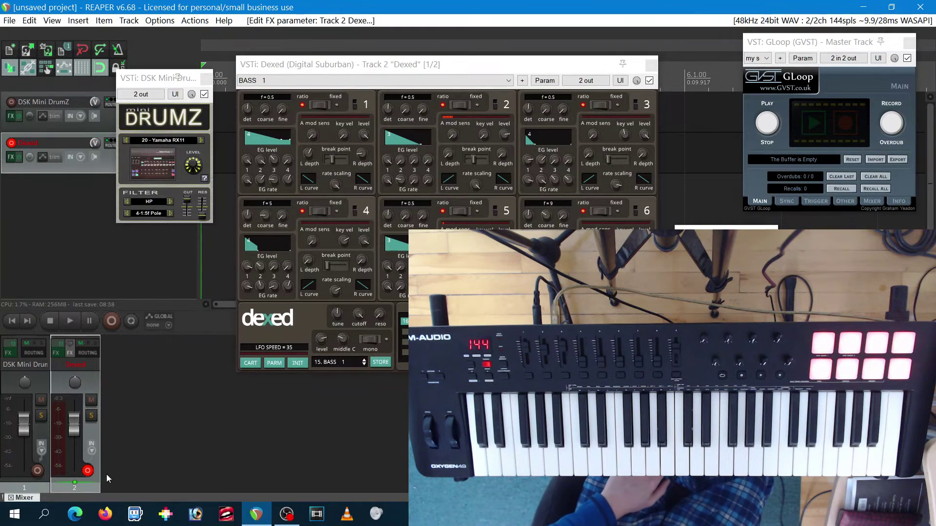
- Disarm the Dexed track and record-arm the DSK Mini DrumZ track
left_click(87, 471)
left_click(38, 471)
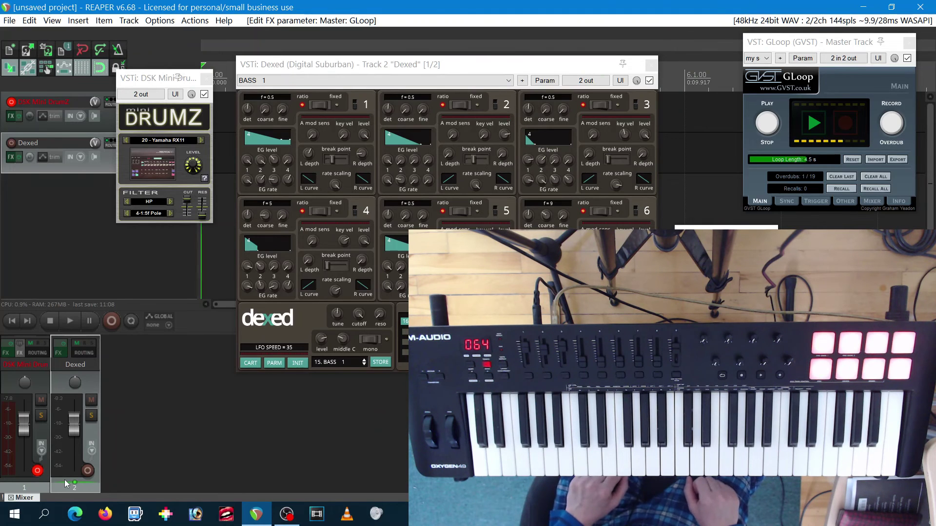
- Disarm the DSK Mini DrumZ track and record-arm the Dexed track again
left_click(38, 469)
left_click(88, 470)
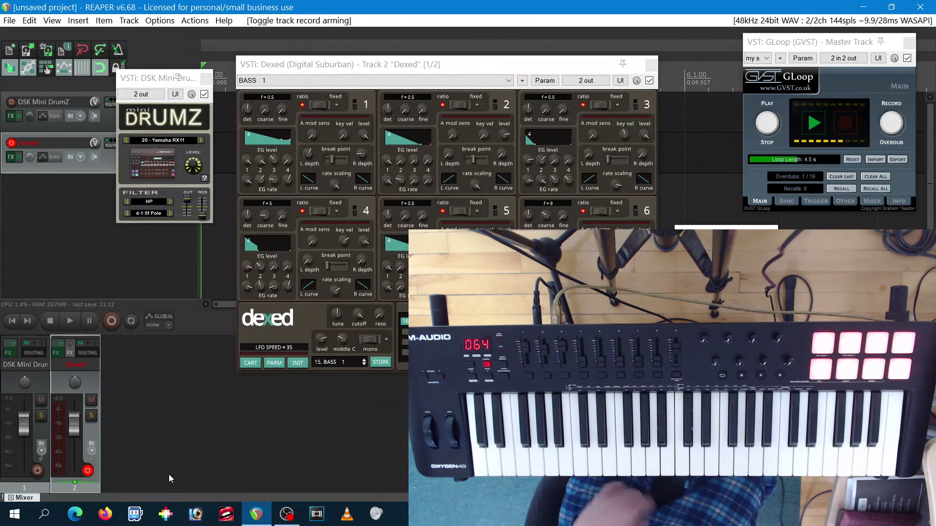